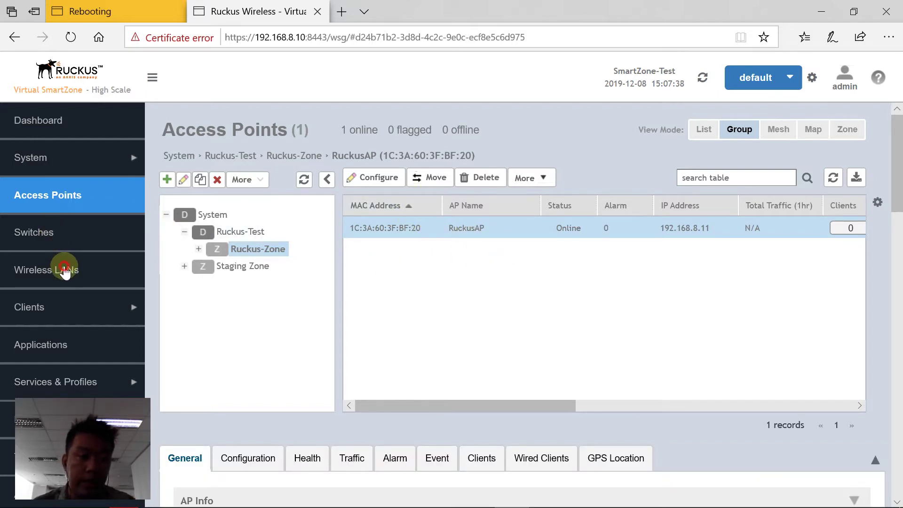
# Step: Go to the Wireless LANs page and select Ruckus-Zone under the Ruckus-Test domain
pyautogui.click(423, 227)
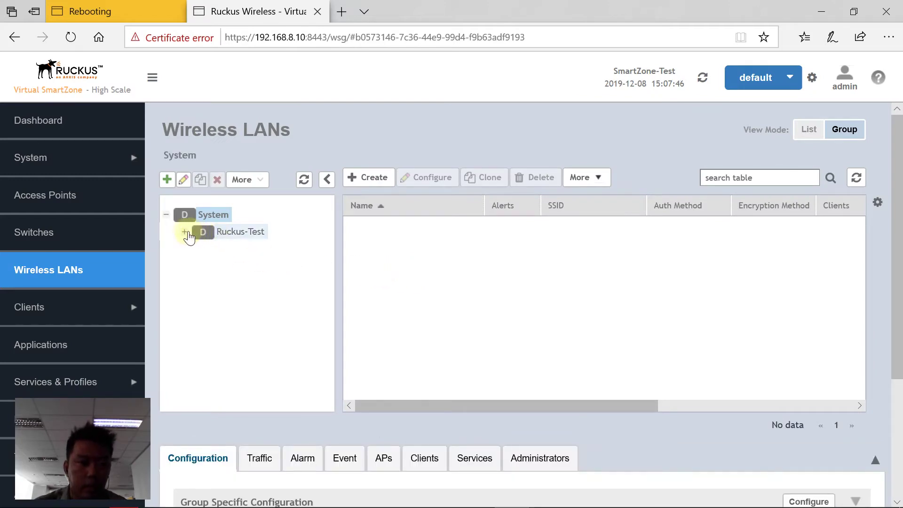
pyautogui.click(186, 232)
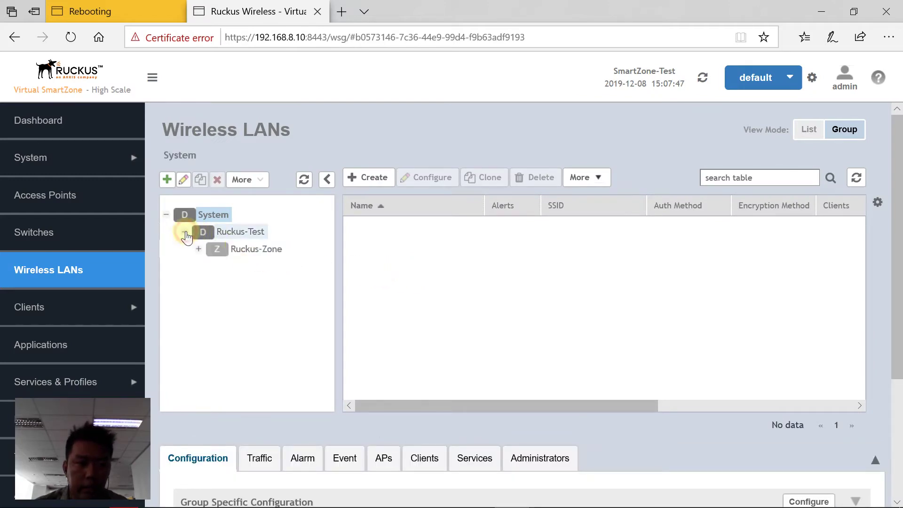
pyautogui.click(247, 251)
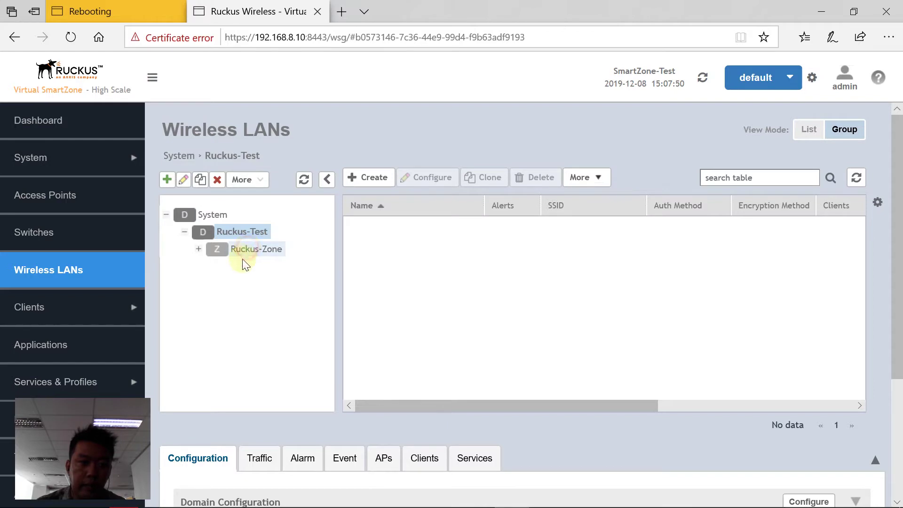
pyautogui.click(200, 251)
pyautogui.click(272, 250)
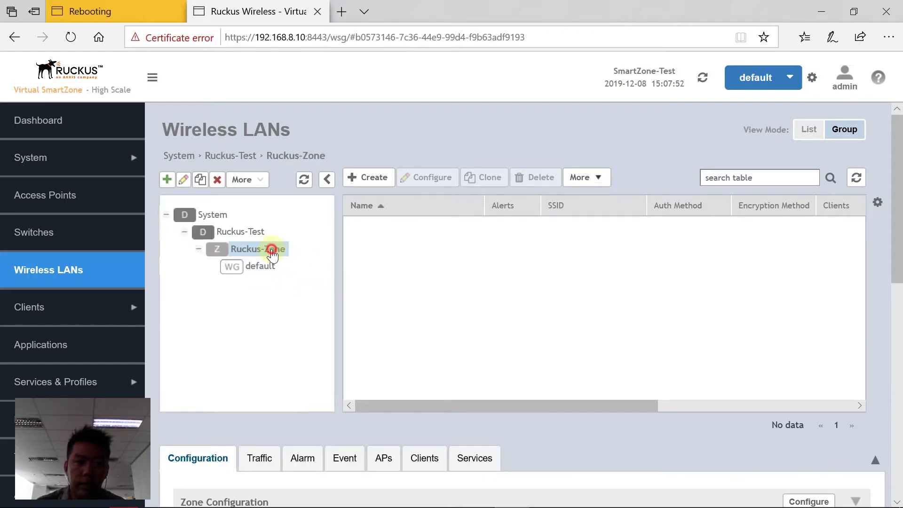
# Step: Start a new WLAN configuration in Ruckus-Zone with SmartZone-Test as its name and SSID
pyautogui.click(369, 183)
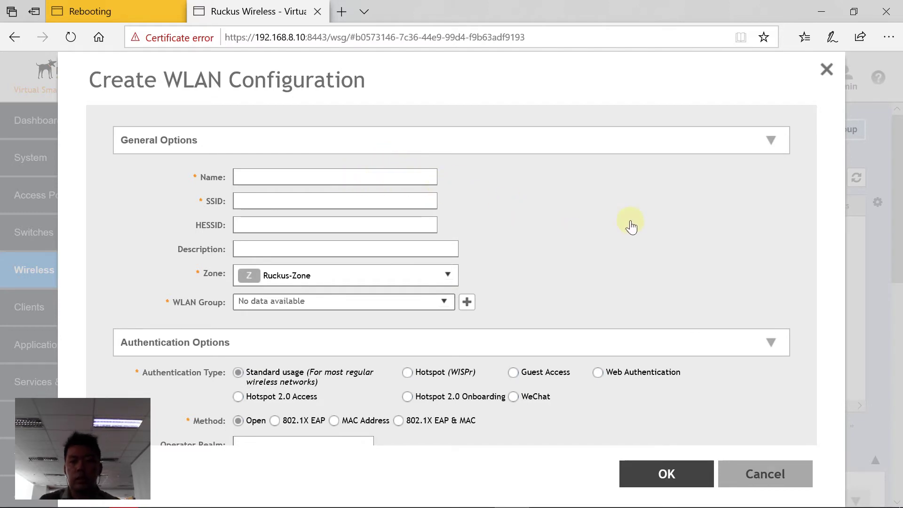
pyautogui.click(378, 179)
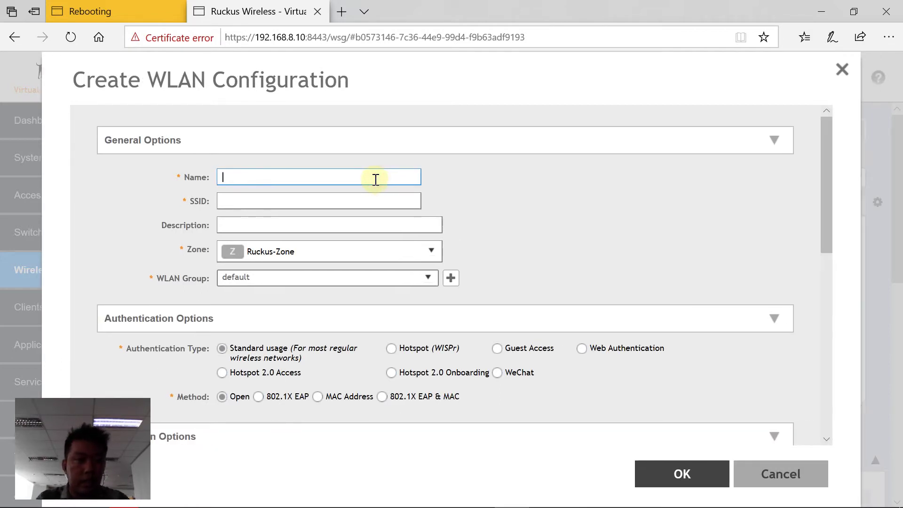
pyautogui.write('SmartZone-Test')
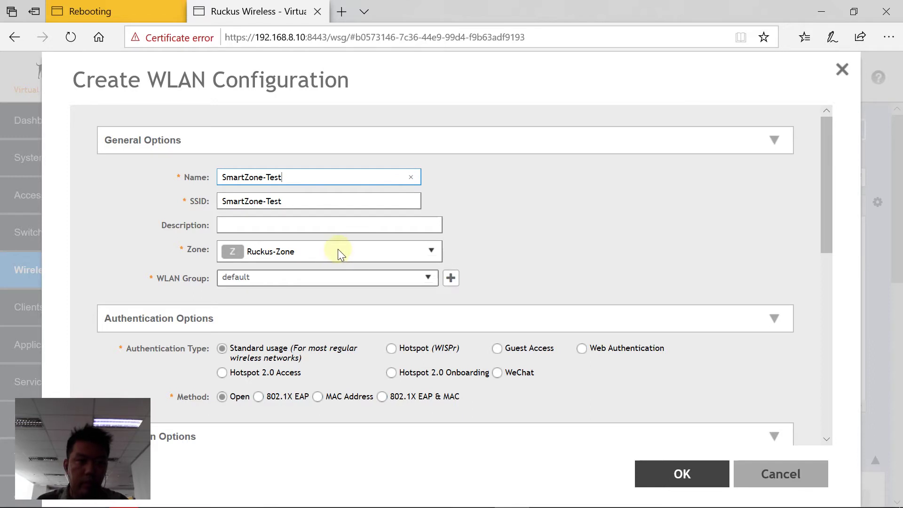
# Step: Review the new WLAN's authentication, encryption, data plane, accounting service and client isolation settings
pyautogui.scroll(-2, 360, 287)
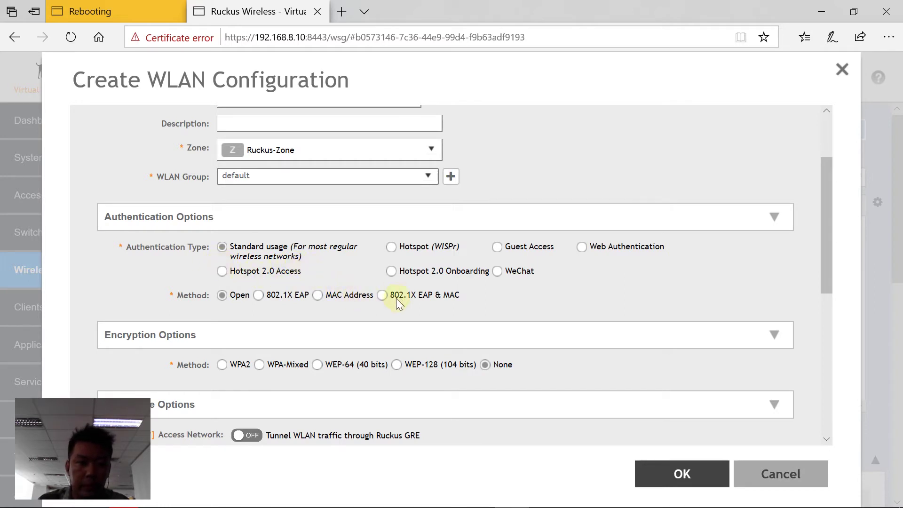
pyautogui.scroll(-1, 233, 295)
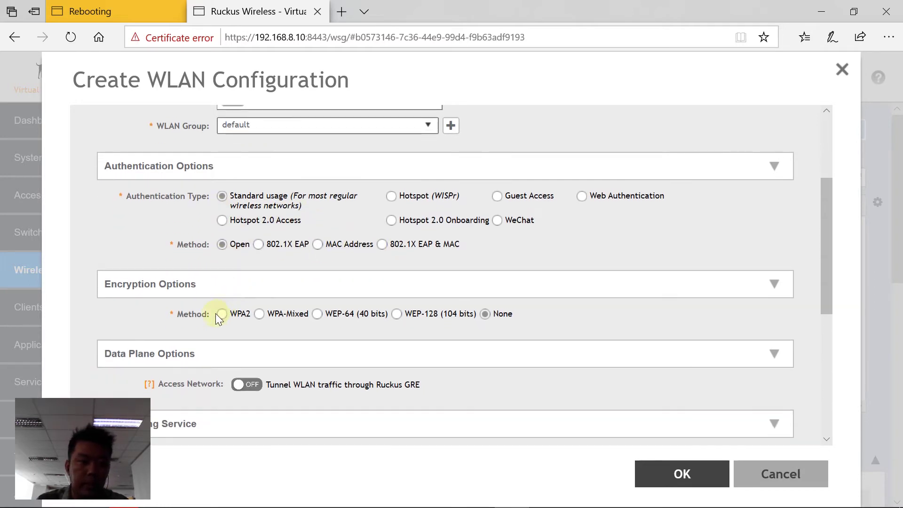
pyautogui.scroll(-2, 339, 311)
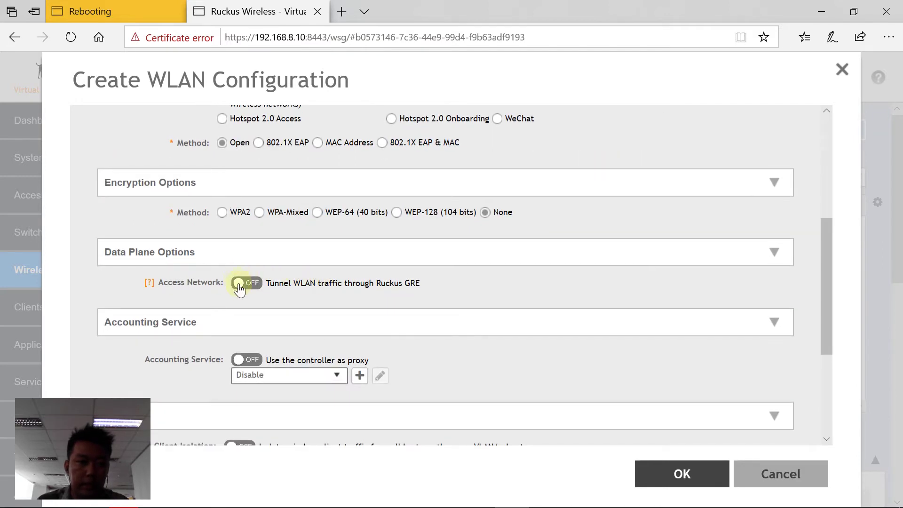
pyautogui.scroll(-2, 351, 299)
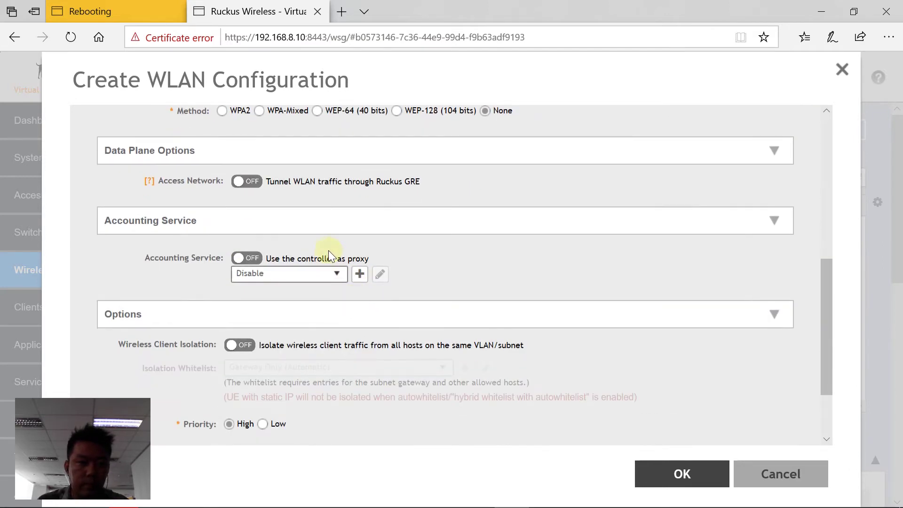
pyautogui.scroll(-1, 250, 267)
pyautogui.scroll(-1, 251, 267)
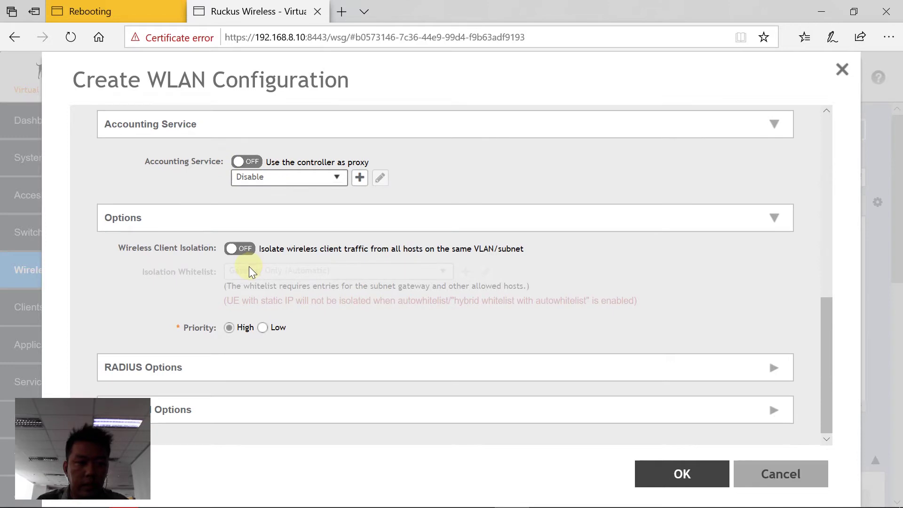
# Step: Expand the WLAN's advanced options and examine the access VLAN, maximum clients, rate limiting and remaining settings
pyautogui.click(328, 408)
pyautogui.scroll(-2, 310, 329)
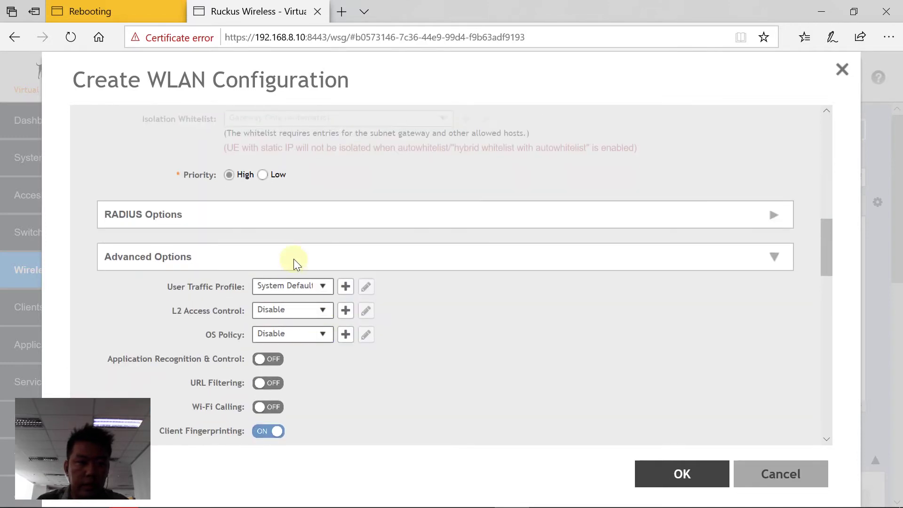
pyautogui.scroll(-2, 394, 267)
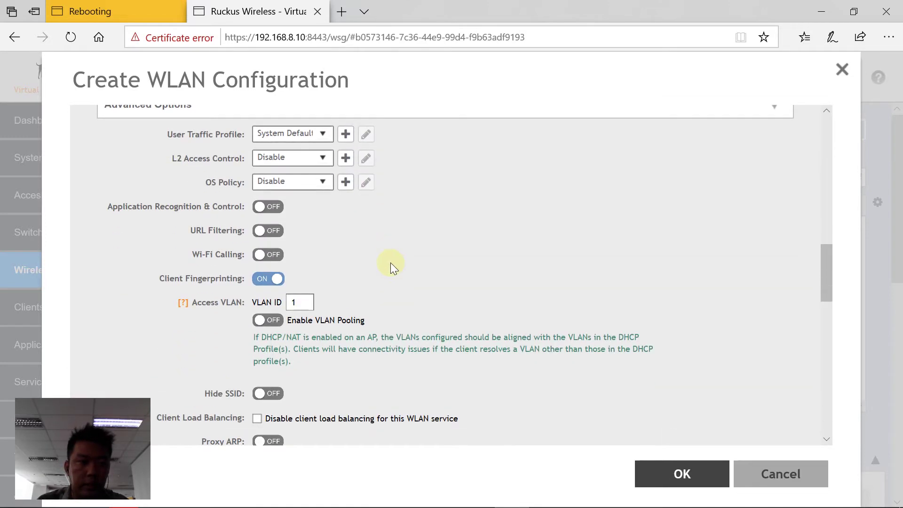
pyautogui.scroll(-1, 337, 327)
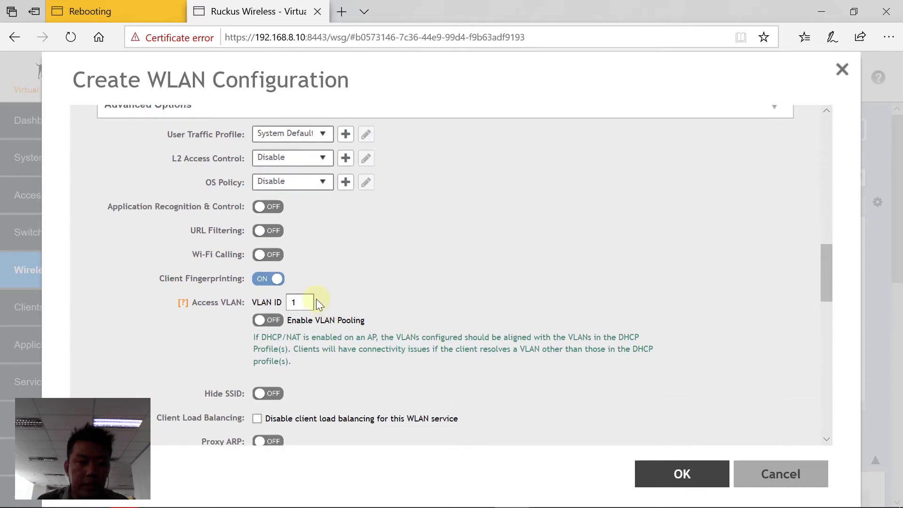
pyautogui.scroll(-6, 355, 321)
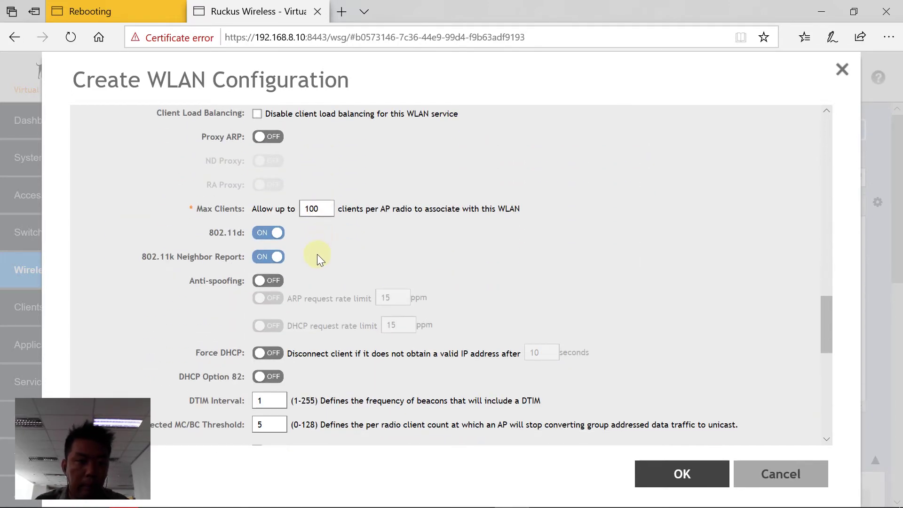
pyautogui.scroll(-3, 317, 254)
pyautogui.scroll(2, 315, 262)
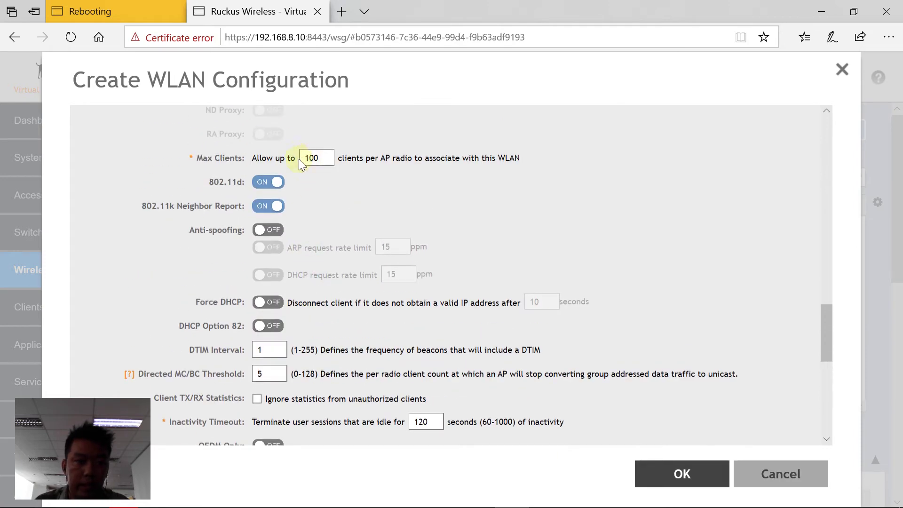
pyautogui.scroll(-4, 336, 273)
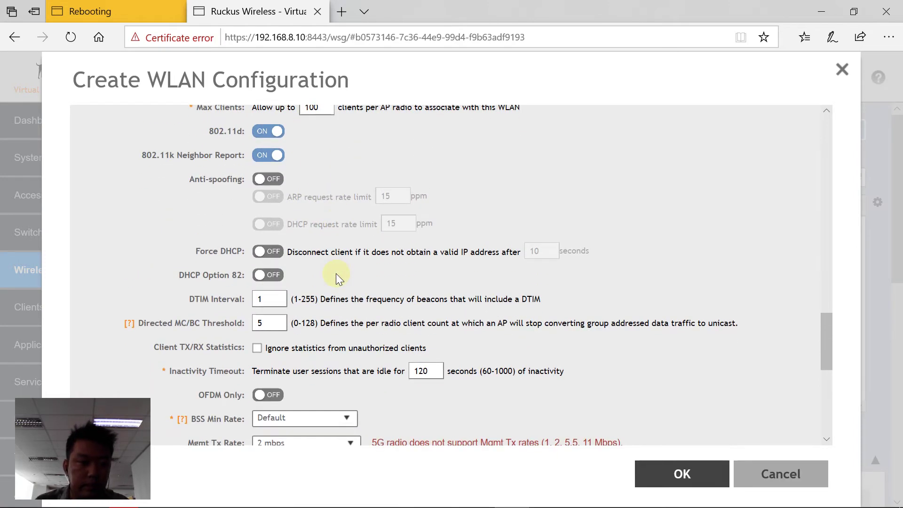
pyautogui.scroll(8, 320, 257)
pyautogui.scroll(-2, 315, 264)
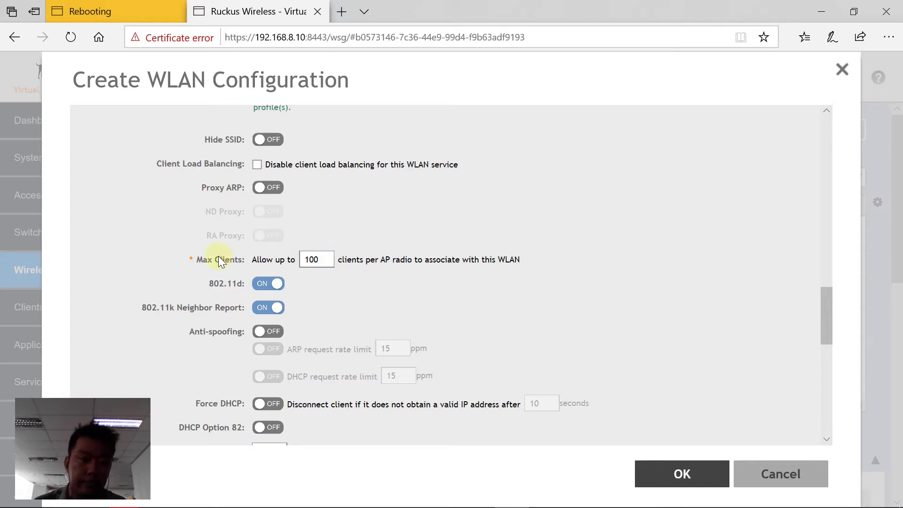
pyautogui.scroll(-10, 262, 260)
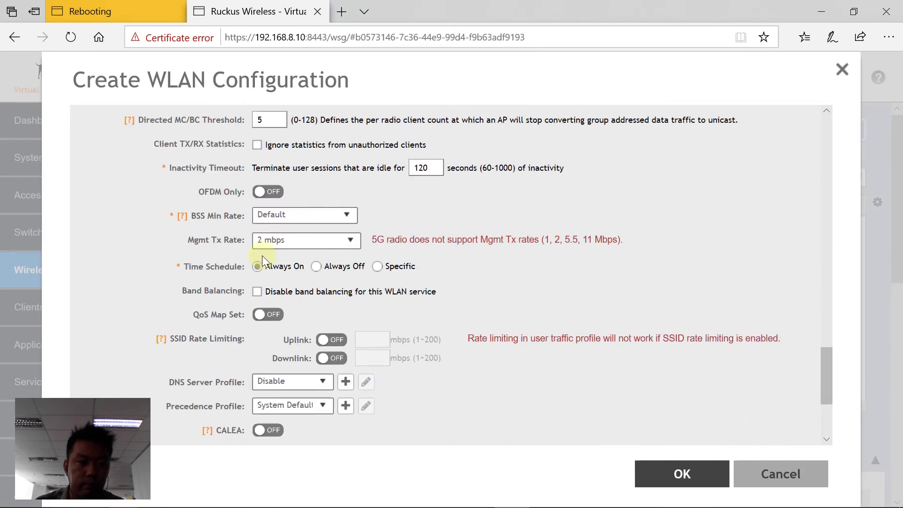
pyautogui.scroll(-2, 264, 246)
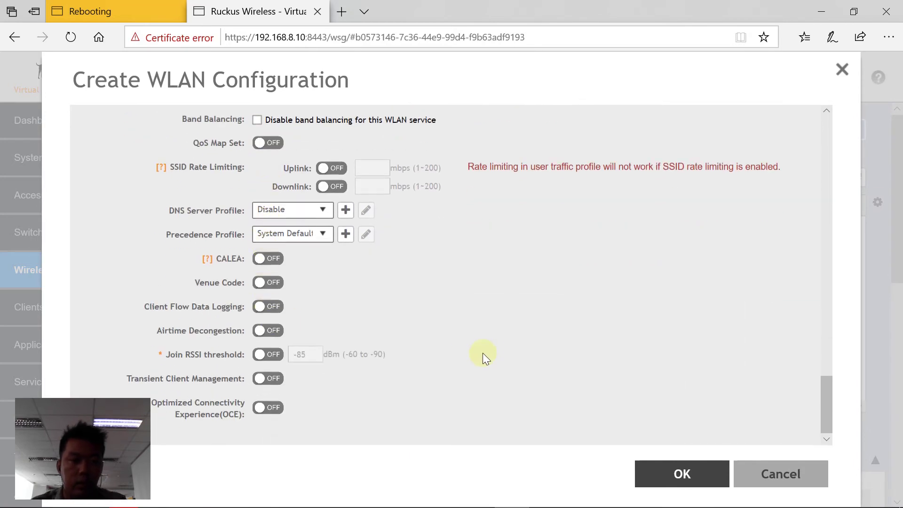
# Step: Save the SmartZone-Test WLAN configuration with its authentication, encryption and advanced options left at their defaults
pyautogui.scroll(2, 484, 351)
pyautogui.scroll(10, 484, 348)
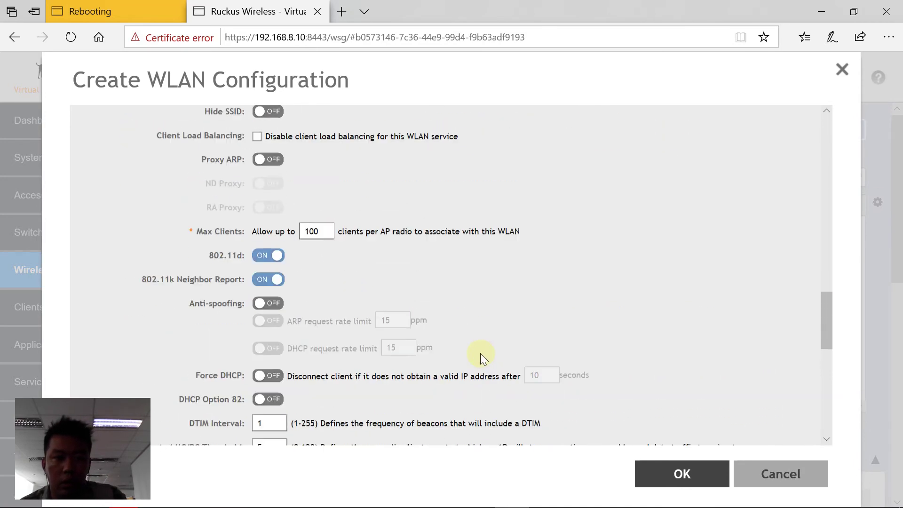
pyautogui.scroll(10, 489, 358)
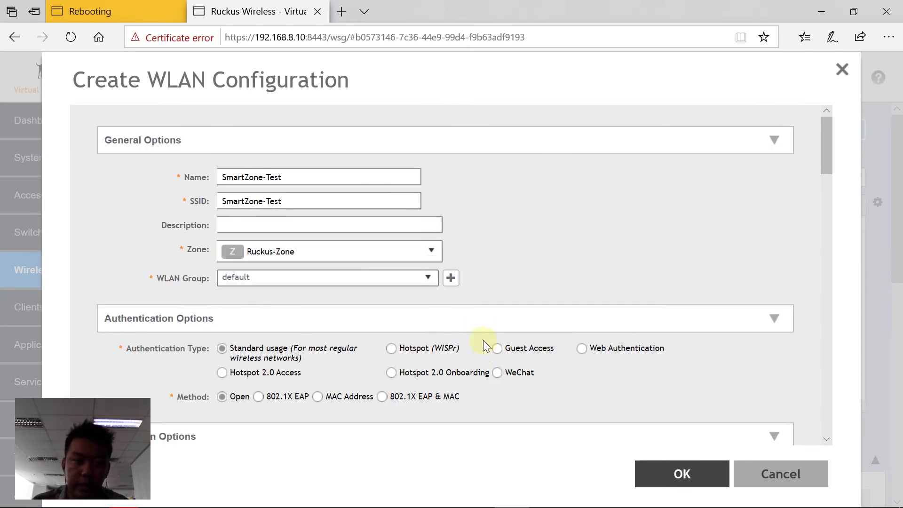
pyautogui.click(674, 475)
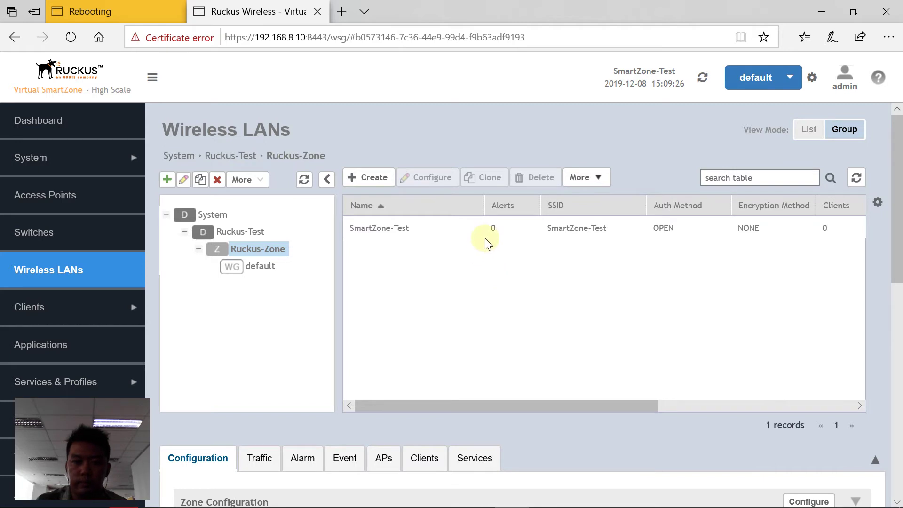
pyautogui.moveTo(653, 405); pyautogui.dragTo(599, 409)
# Step: Look for the SmartZone-Test SSID among the computer's available Wi-Fi networks and close the network list
pyautogui.moveTo(803, 503)
pyautogui.click(771, 502)
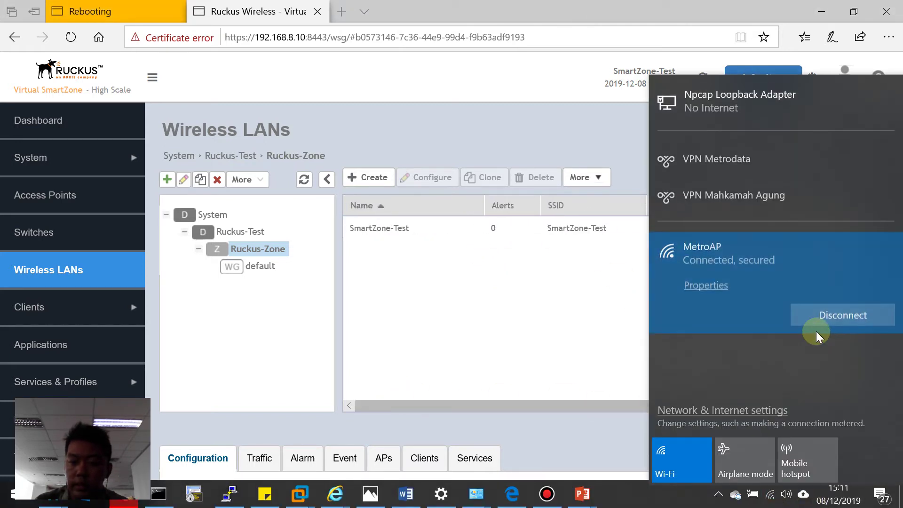
pyautogui.scroll(-1, 765, 304)
pyautogui.scroll(1, 781, 297)
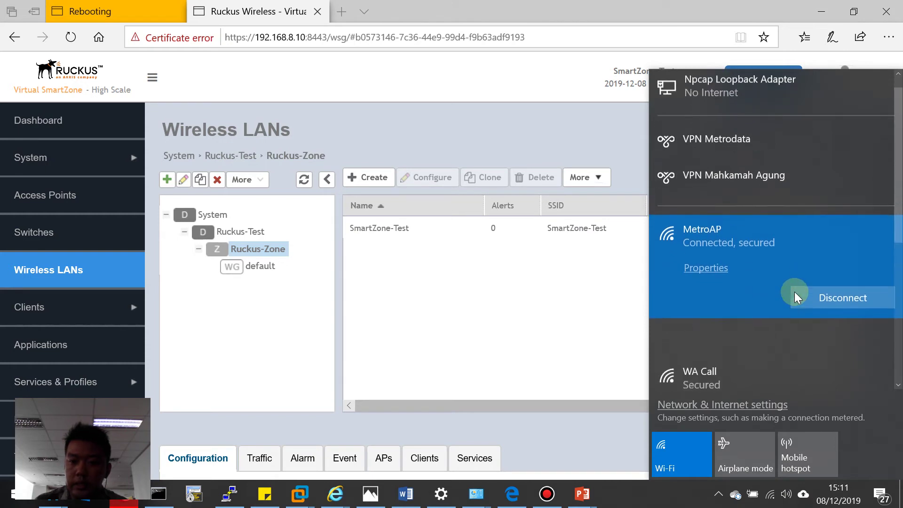
pyautogui.scroll(-5, 790, 291)
pyautogui.scroll(5, 787, 291)
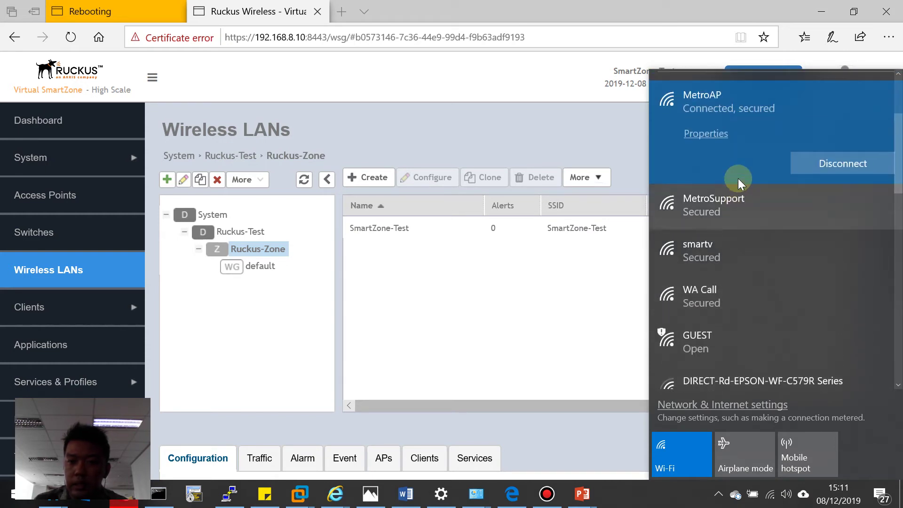
pyautogui.scroll(-6, 751, 260)
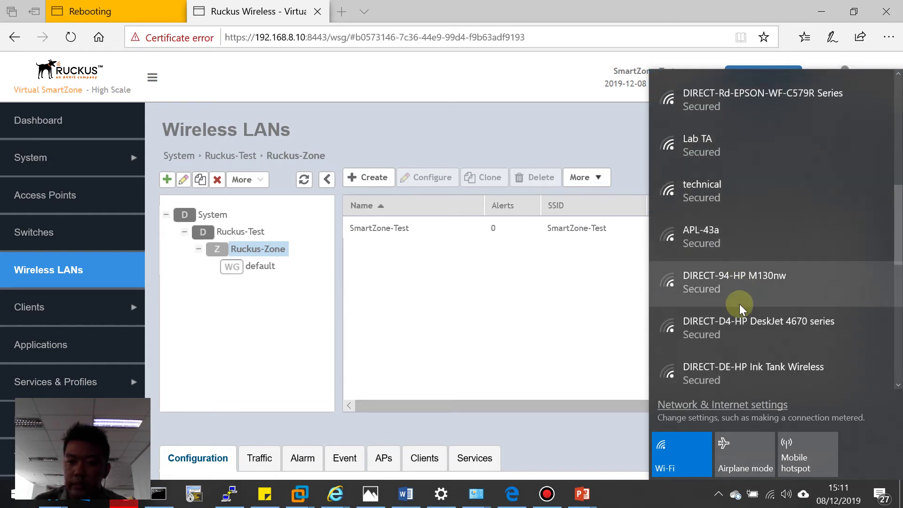
pyautogui.scroll(-7, 742, 318)
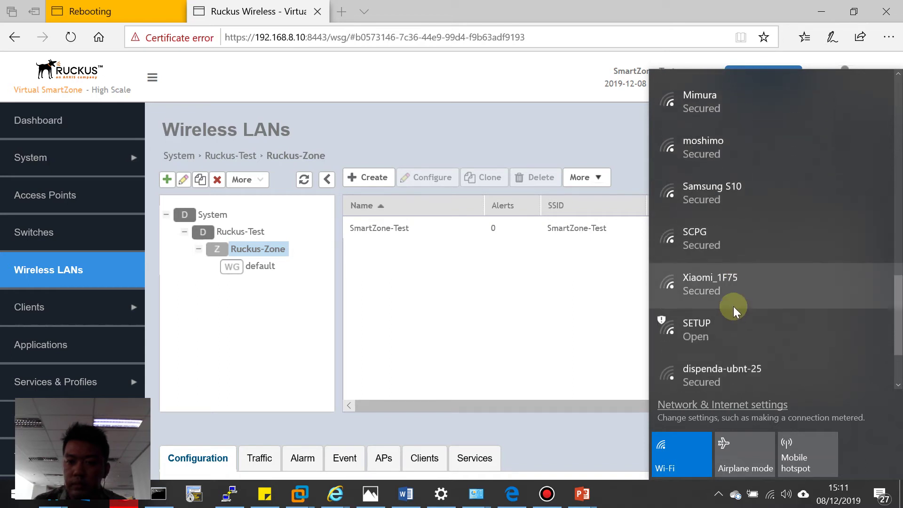
pyautogui.scroll(7, 774, 328)
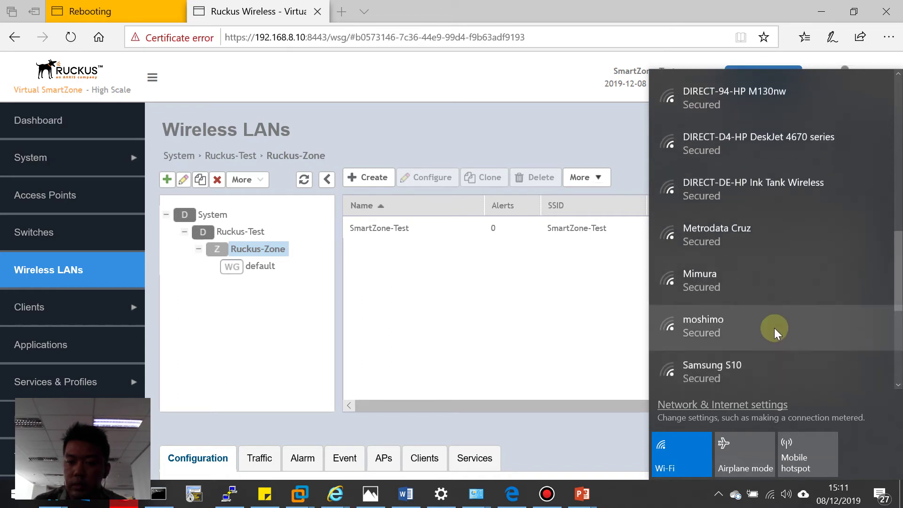
pyautogui.scroll(5, 775, 320)
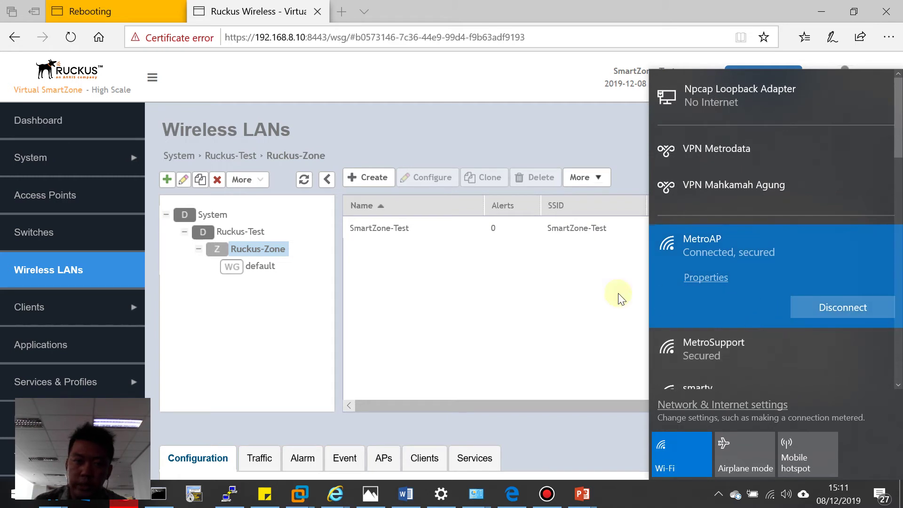
pyautogui.click(554, 285)
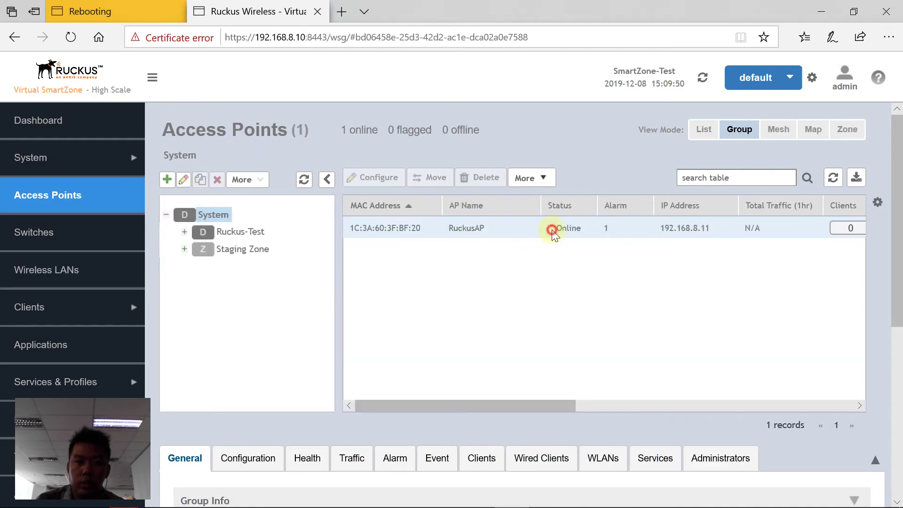
# Step: On the Access Points page, select RuckusAP in Ruckus-Zone under Ruckus-Test to check its status
pyautogui.click(533, 229)
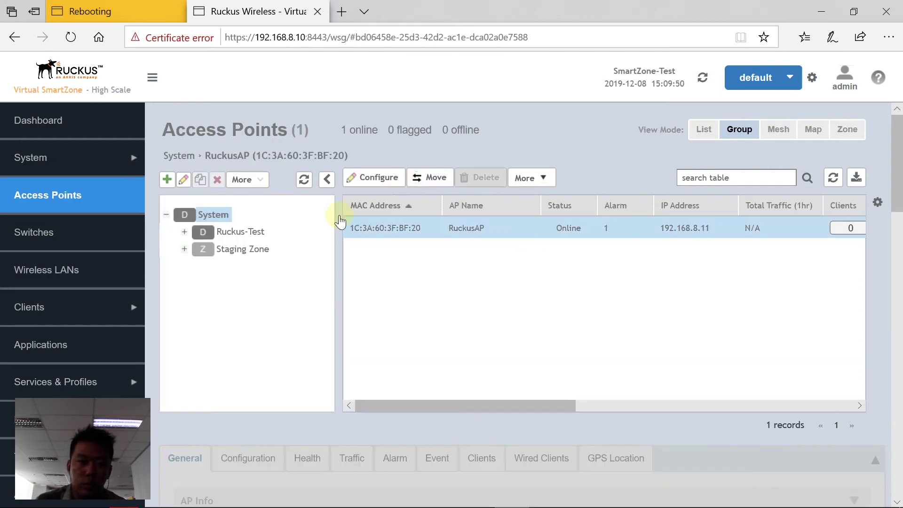
pyautogui.click(186, 232)
pyautogui.click(246, 248)
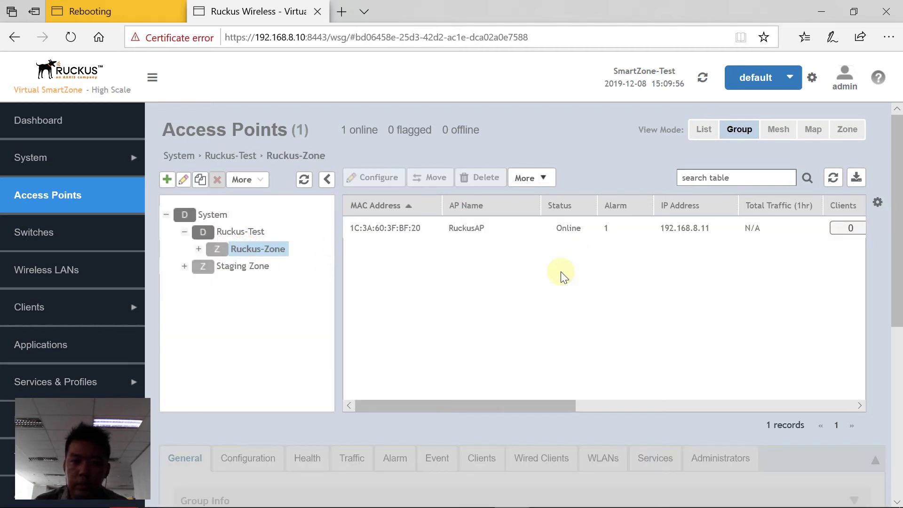
pyautogui.click(525, 232)
pyautogui.moveTo(541, 408); pyautogui.dragTo(498, 389)
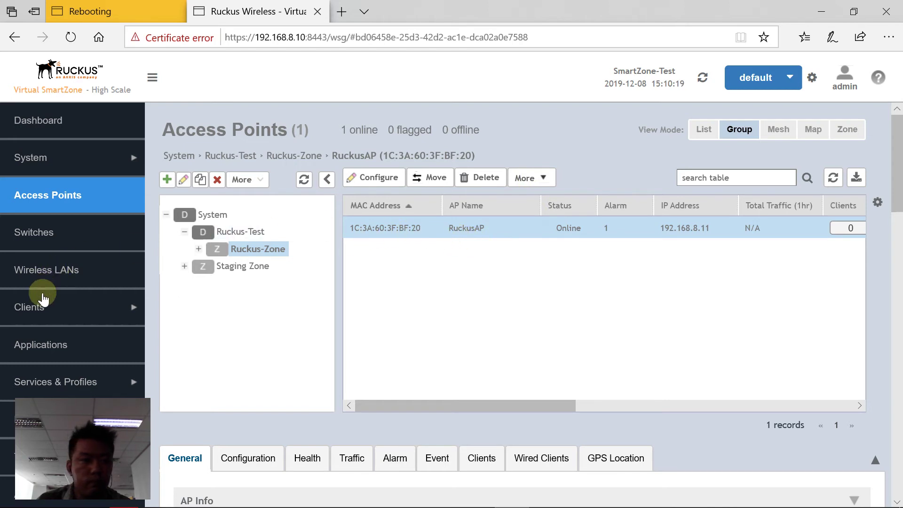
# Step: Refresh the access point group tree and select RuckusAP in the System-level access point list
pyautogui.click(304, 180)
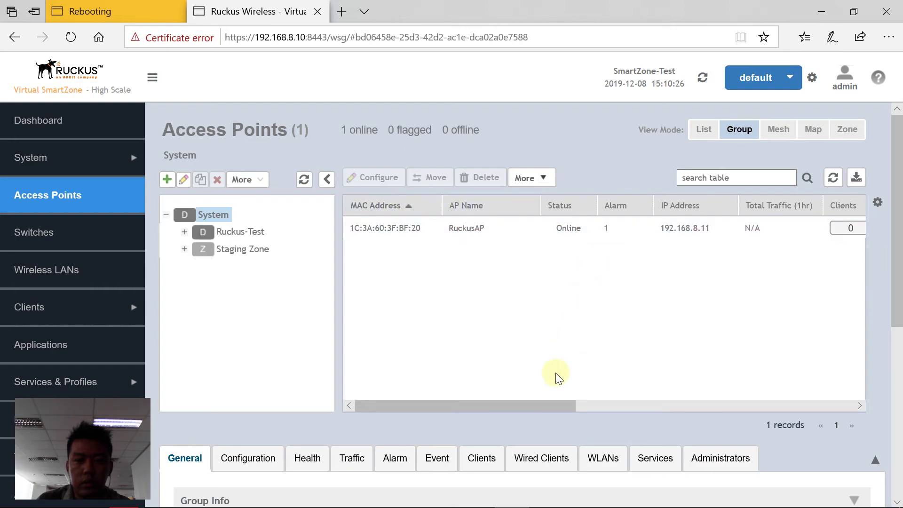
pyautogui.moveTo(541, 406); pyautogui.dragTo(512, 413)
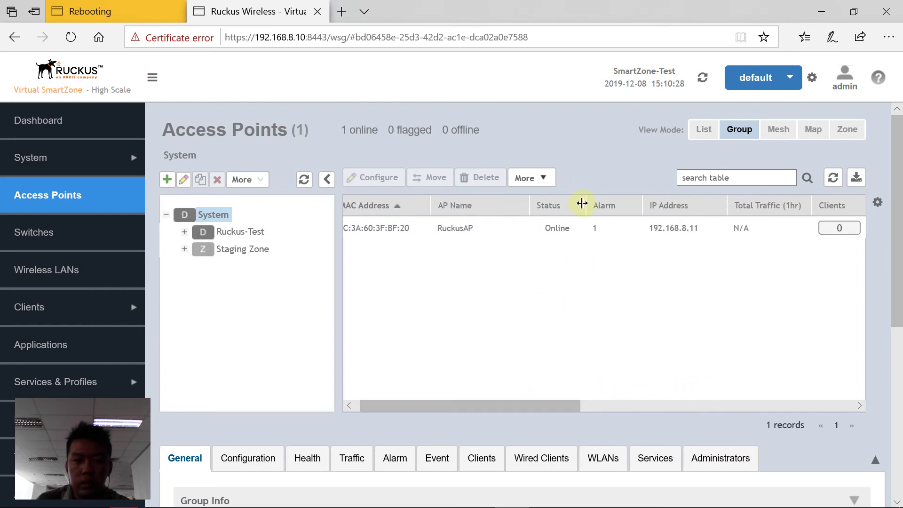
pyautogui.click(689, 229)
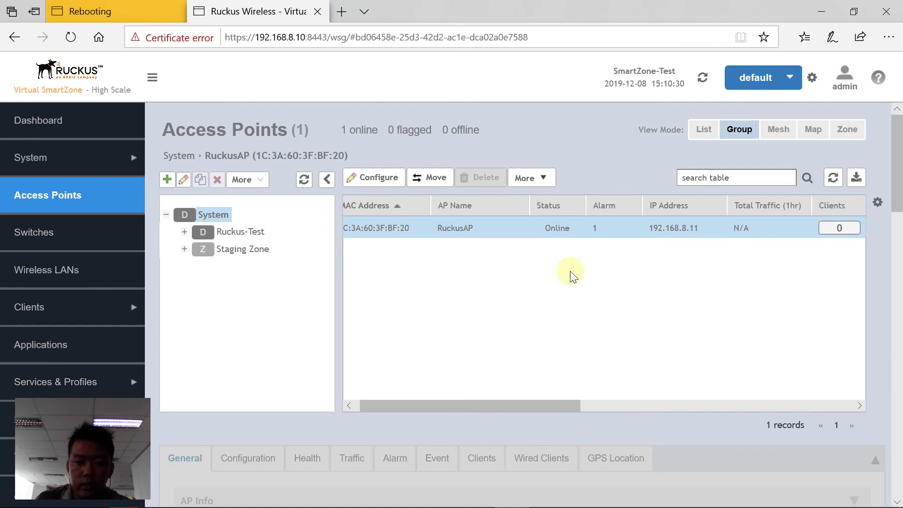
# Step: Examine RuckusAP's alarm record, including its type, severity, status and activity description
pyautogui.scroll(-4, 517, 306)
pyautogui.click(387, 291)
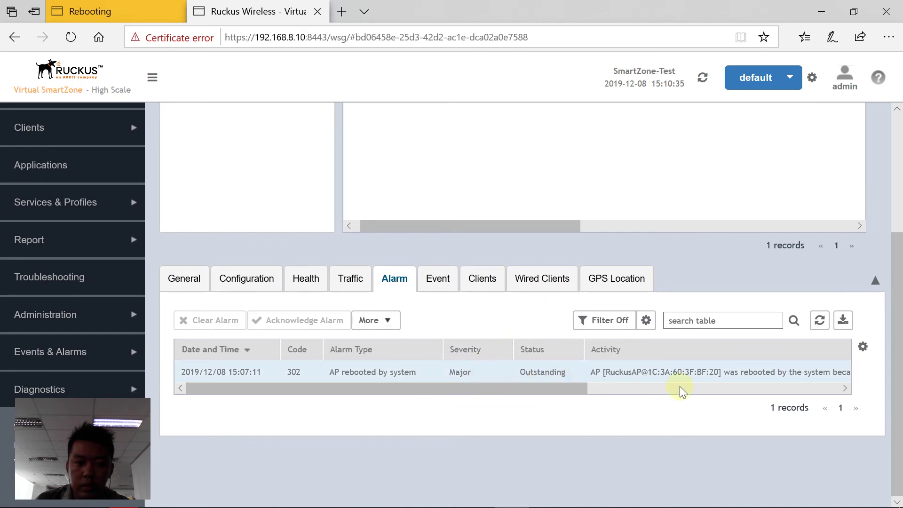
pyautogui.moveTo(575, 388); pyautogui.dragTo(419, 402)
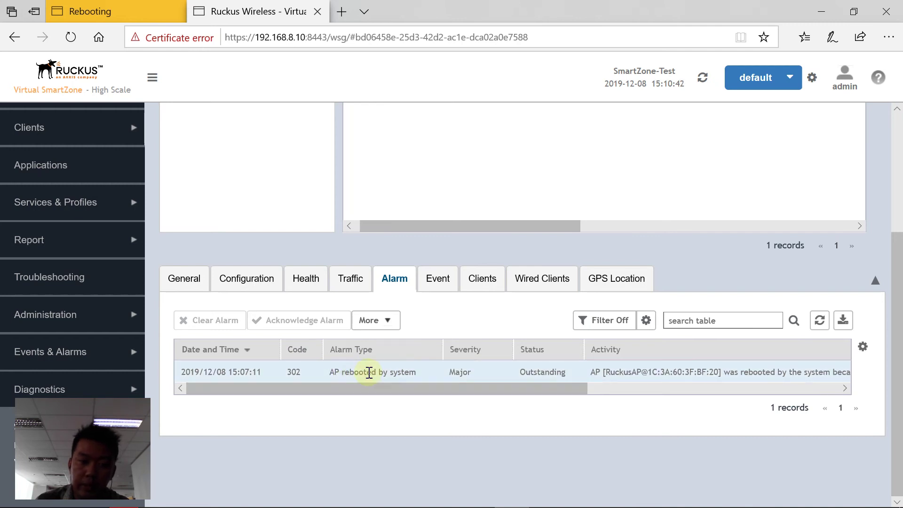
pyautogui.moveTo(409, 391); pyautogui.dragTo(515, 395)
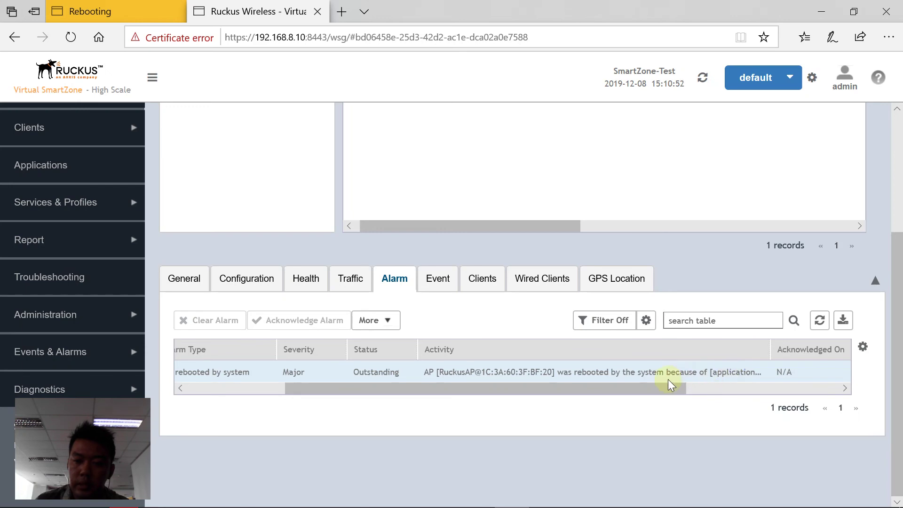
pyautogui.moveTo(650, 389); pyautogui.dragTo(720, 375)
pyautogui.scroll(4, 725, 339)
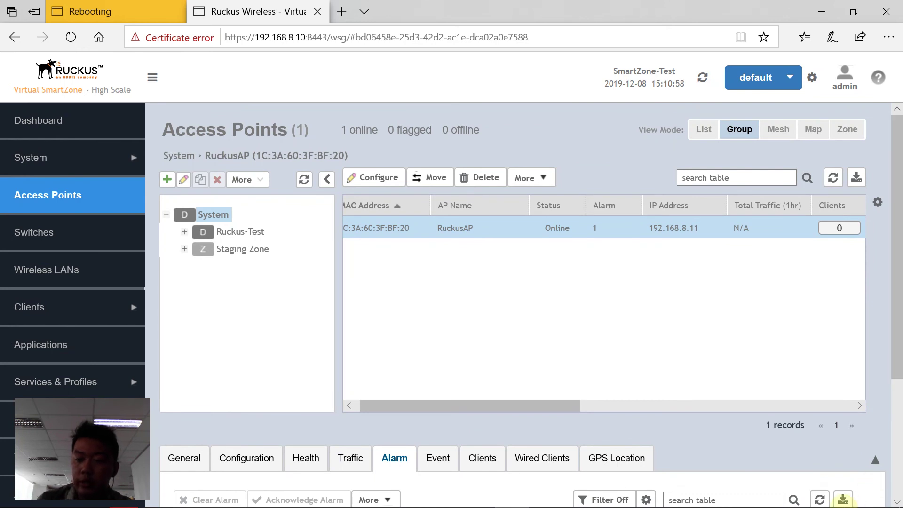
# Step: Find SmartZone-Test among the computer's available Wi-Fi networks, expand its entry, and close the network list without connecting
pyautogui.moveTo(847, 506)
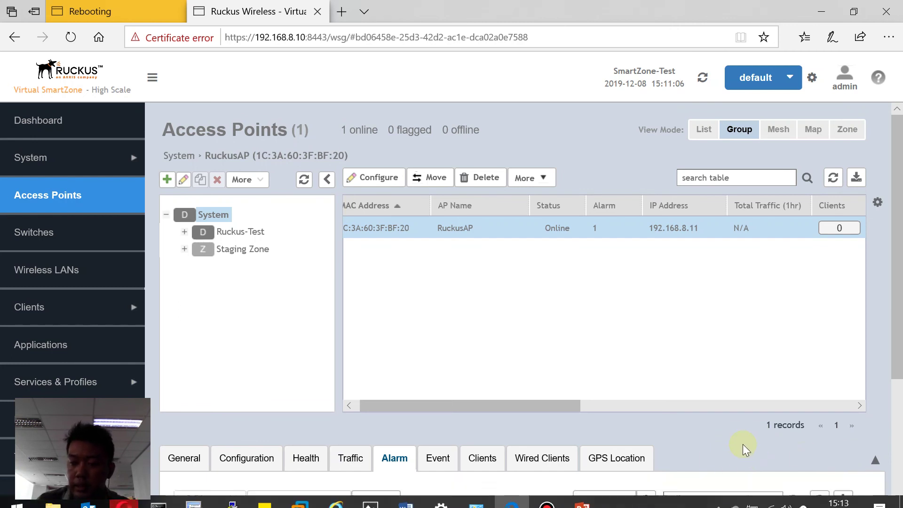
pyautogui.click(770, 494)
pyautogui.scroll(-2, 804, 272)
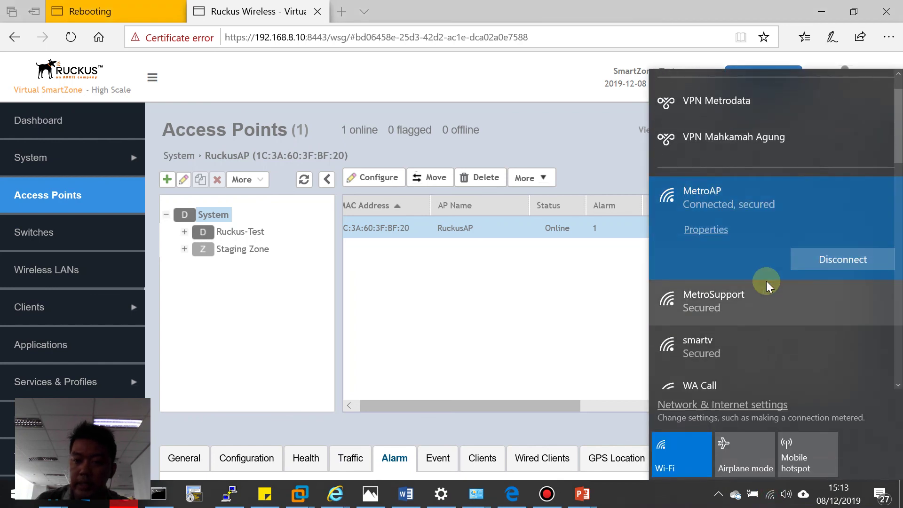
pyautogui.scroll(-3, 766, 281)
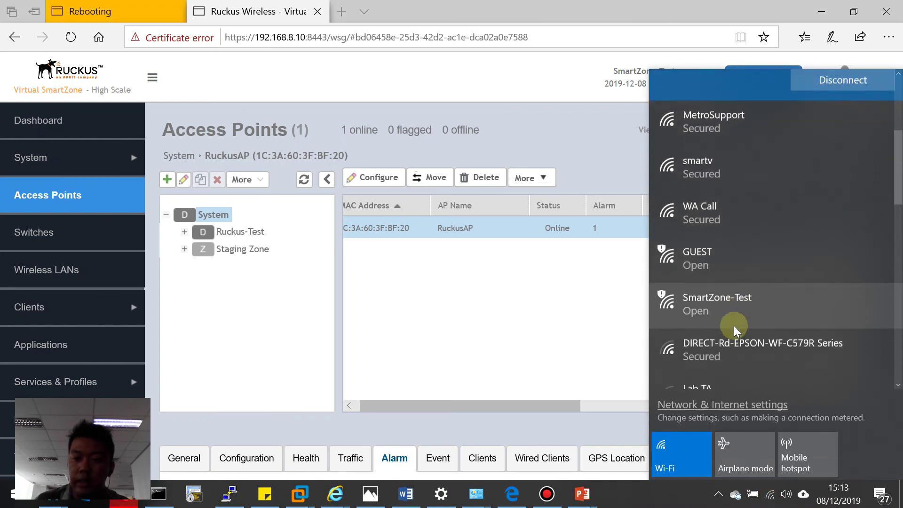
pyautogui.click(677, 292)
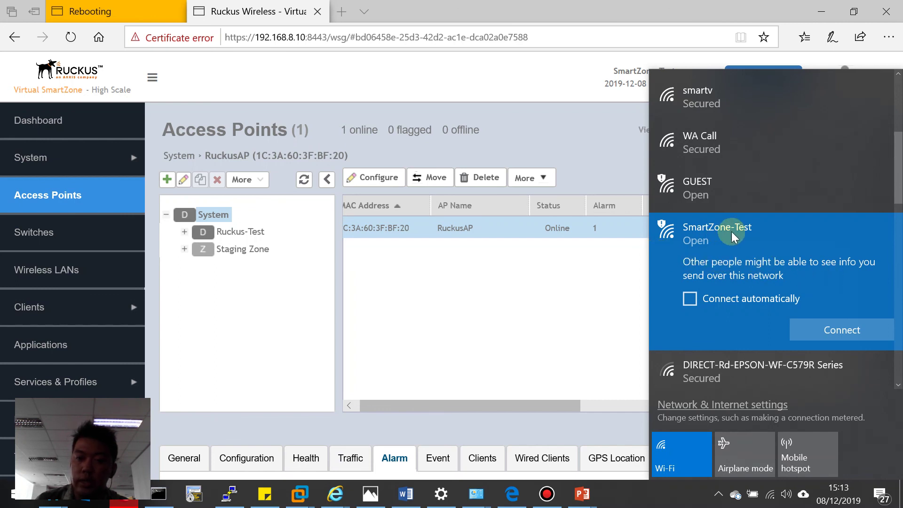
pyautogui.click(522, 262)
# Step: Switch to the running PowerPoint slide show and advance from the Demo slide to the next slide
pyautogui.moveTo(582, 494)
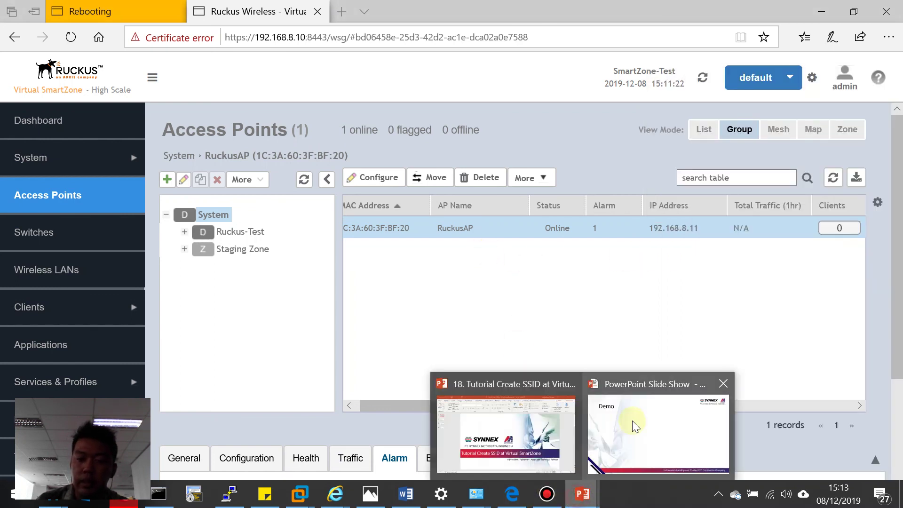
pyautogui.click(632, 420)
pyautogui.press('Right')
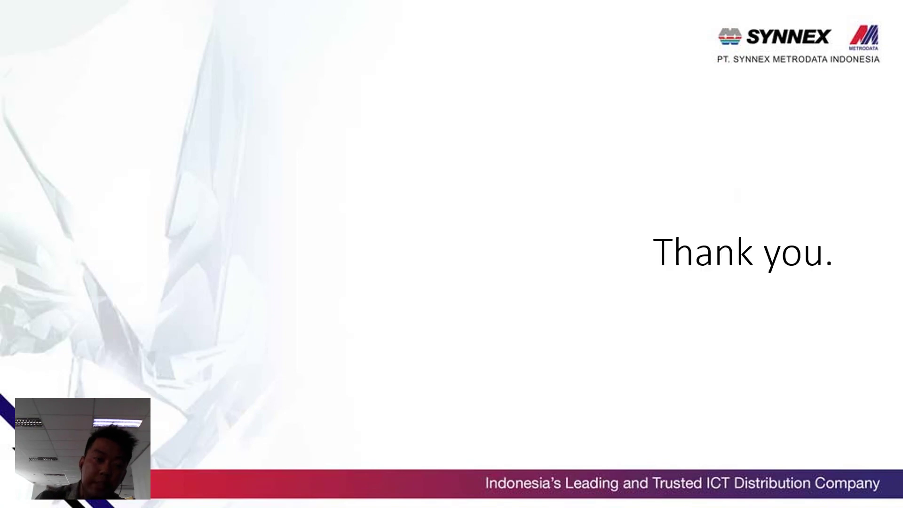